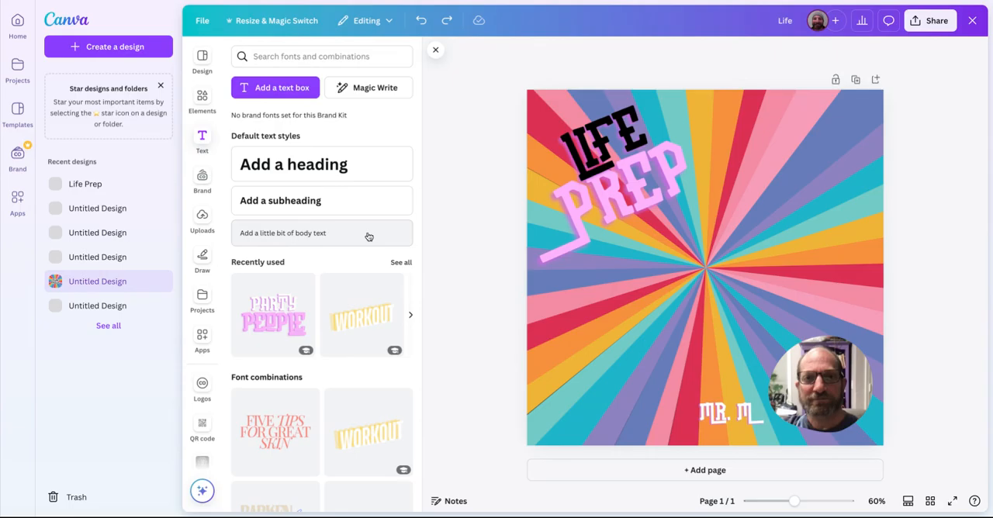
Add a body text box to the centre of the sunburst page.
{"action": "left_click", "coordinate": [318, 233]}
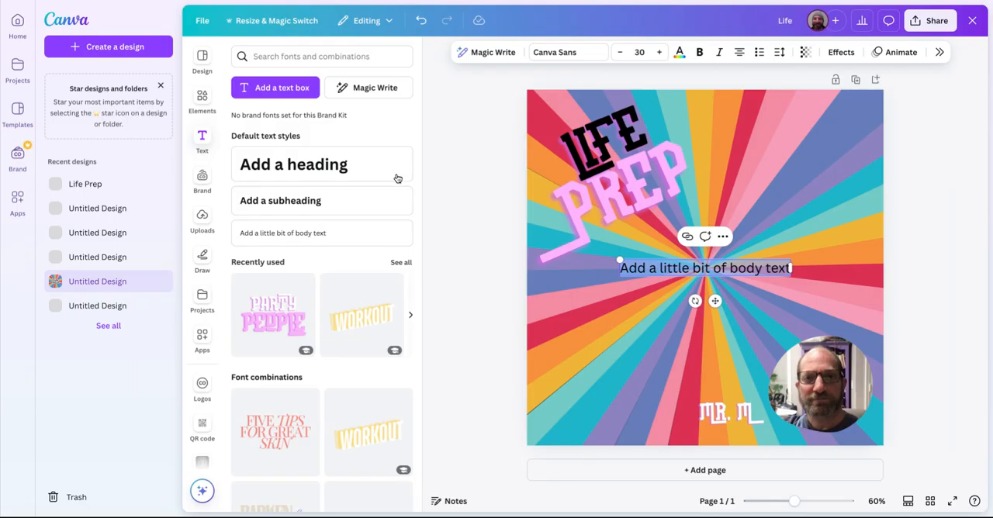
Add the "take a deep breath and relax." Instagram post template as a new page in the design.
{"action": "left_click", "coordinate": [204, 58]}
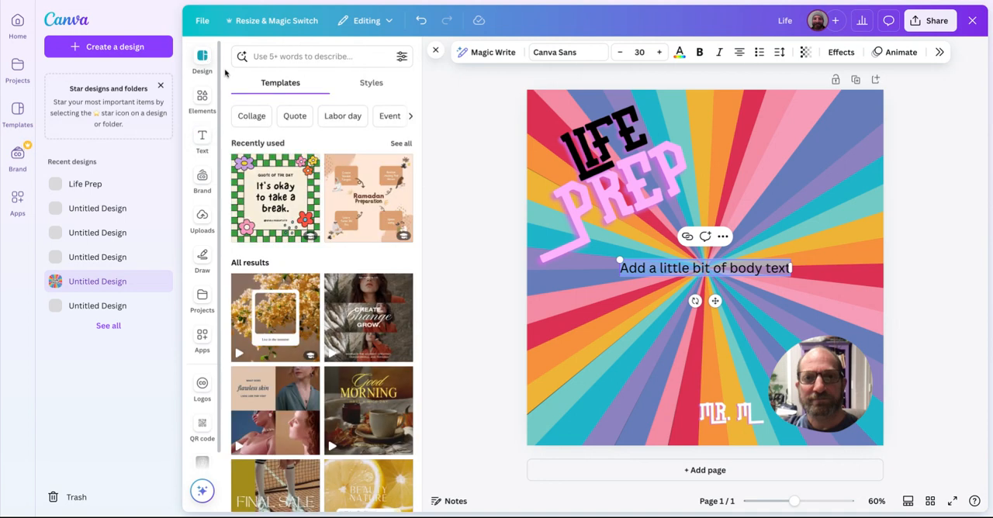
{"action": "scroll", "coordinate": [367, 411], "scroll_direction": "down", "scroll_amount": 15}
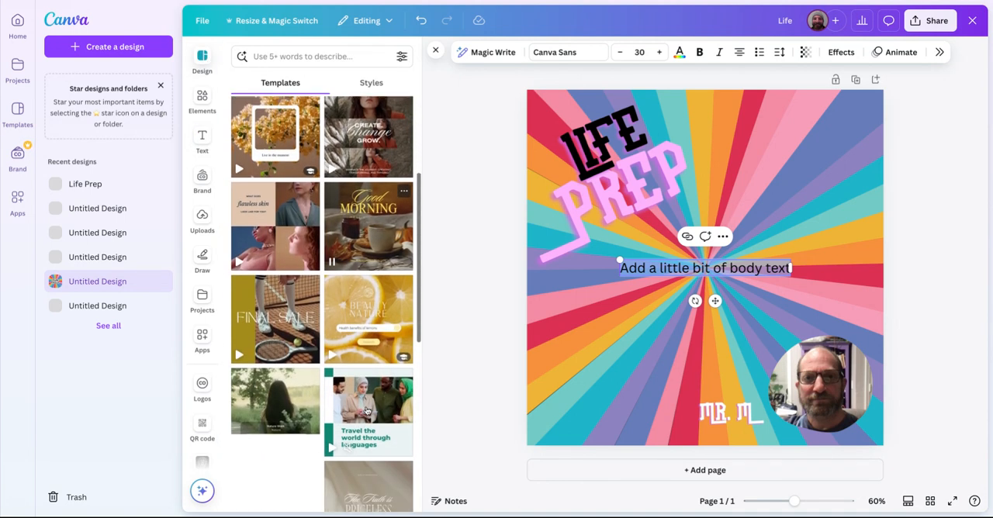
{"action": "scroll", "coordinate": [322, 302], "scroll_direction": "down", "scroll_amount": 5}
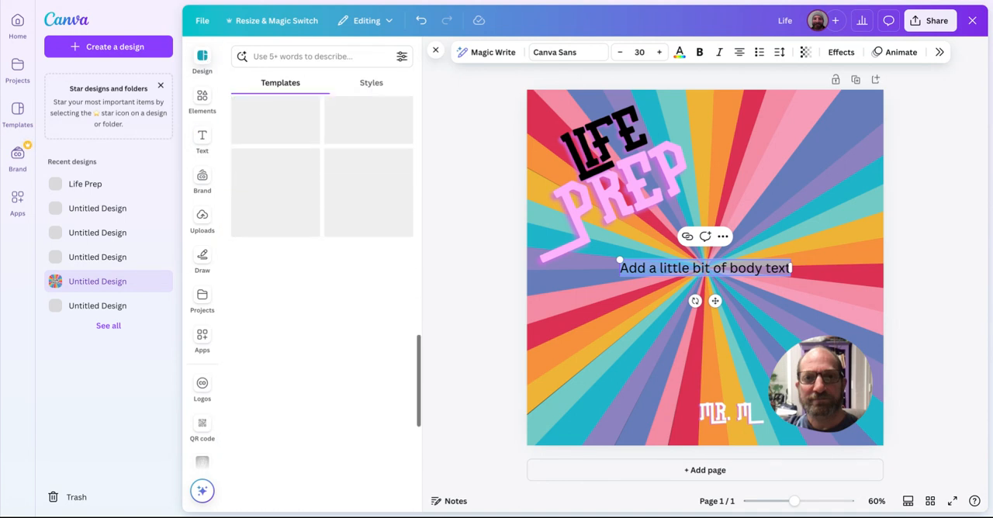
{"action": "scroll", "coordinate": [322, 303], "scroll_direction": "down", "scroll_amount": 5}
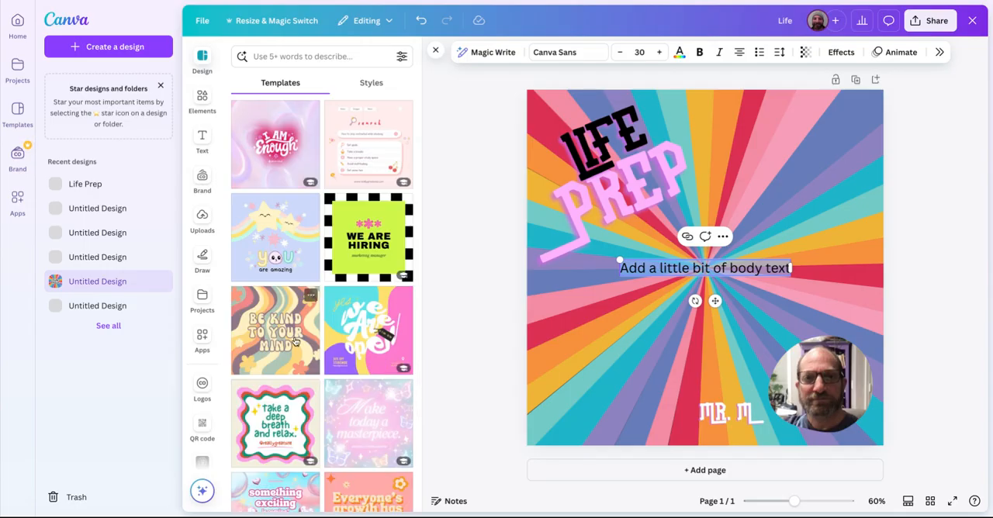
{"action": "left_click", "coordinate": [284, 437]}
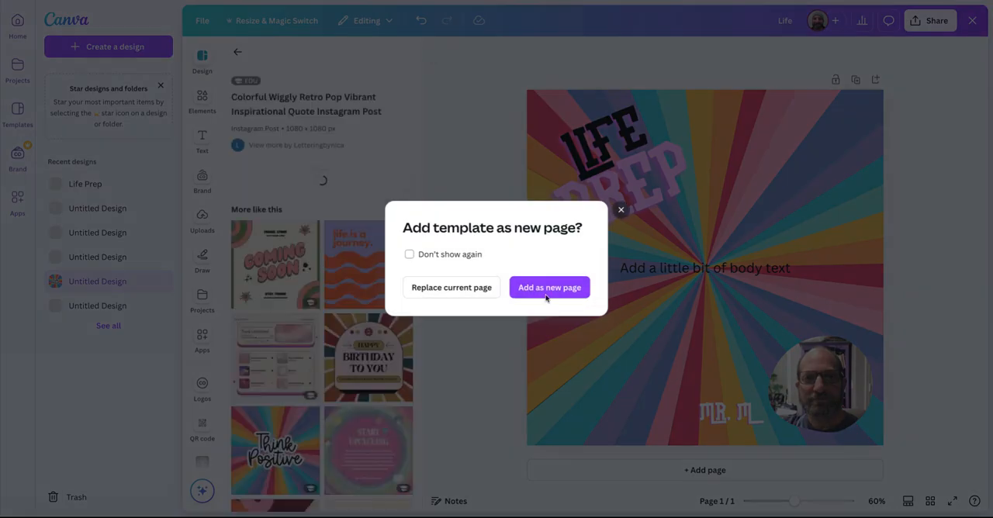
{"action": "left_click", "coordinate": [556, 293]}
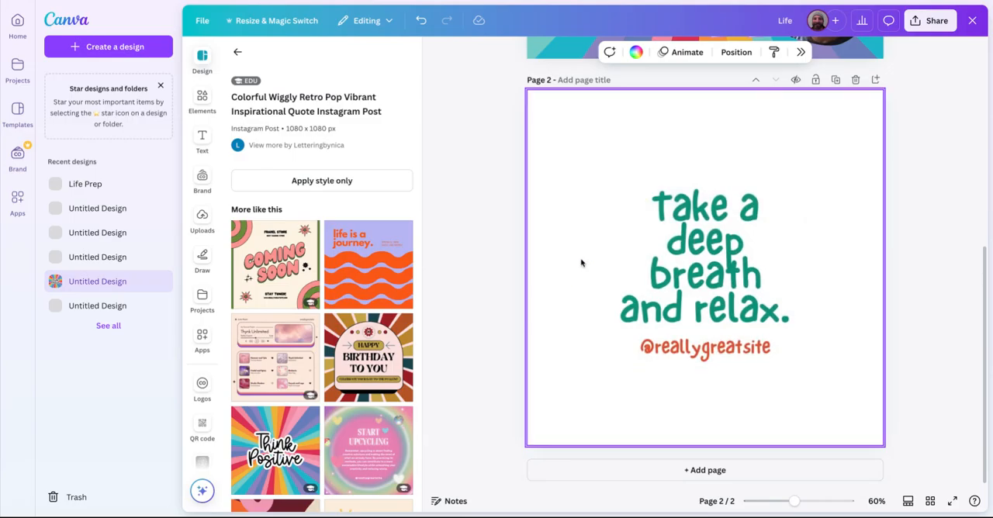
Replace the quote on page 2 with "Life Prep" and move it to the page's upper-left corner.
{"action": "left_click", "coordinate": [716, 270]}
{"action": "left_click", "coordinate": [715, 271]}
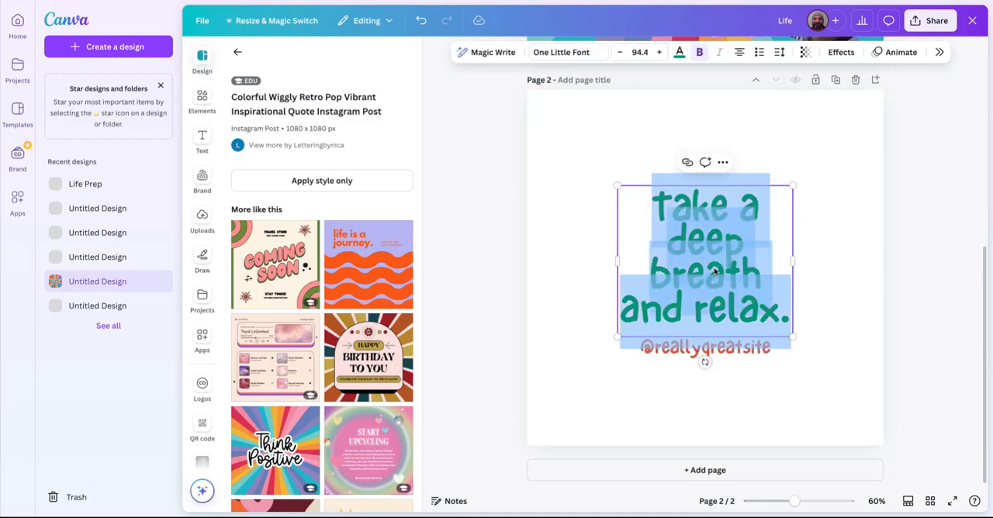
{"action": "type", "text": "Life Prep"}
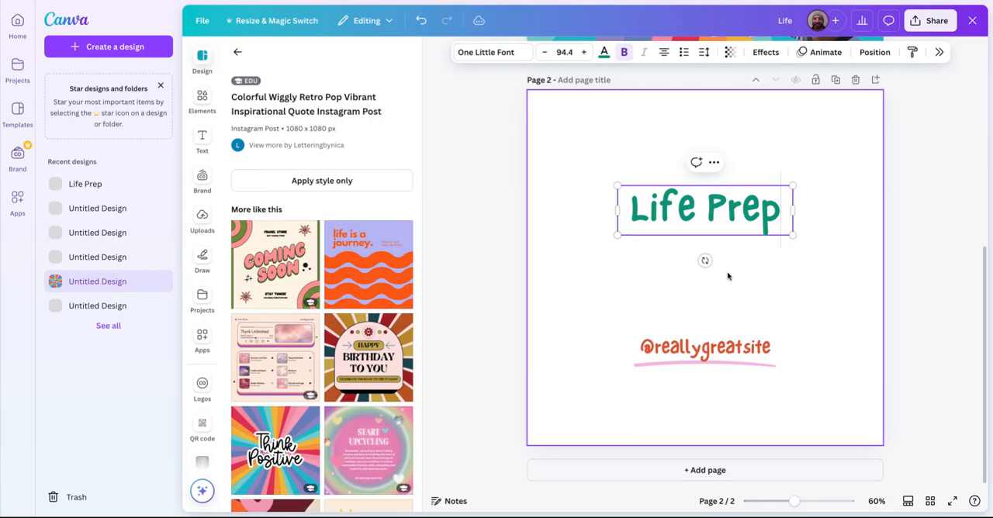
{"action": "left_click", "coordinate": [935, 215]}
{"action": "left_click_drag", "start_coordinate": [693, 202], "coordinate": [602, 100]}
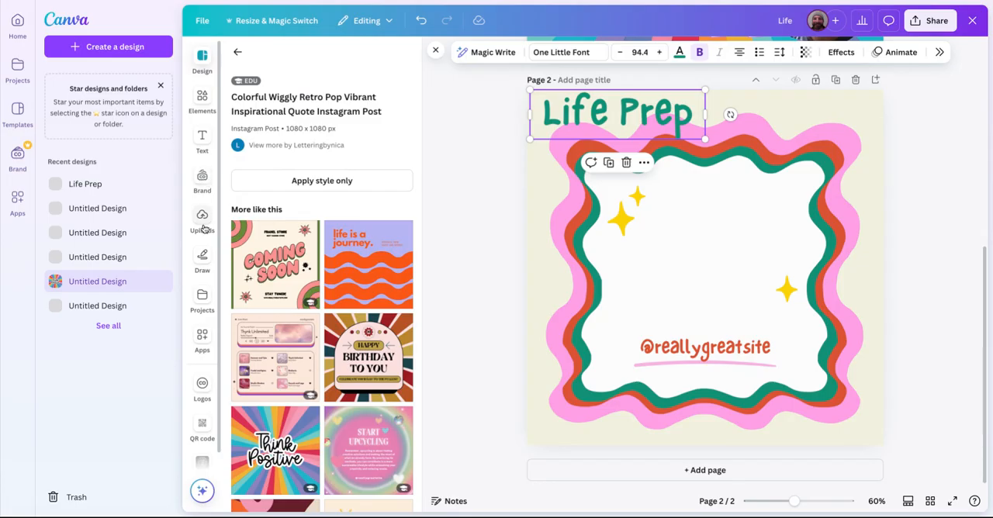
Place a circular frame in page 2's lower-right corner and fill it with the uploaded portrait photo.
{"action": "left_click", "coordinate": [202, 100]}
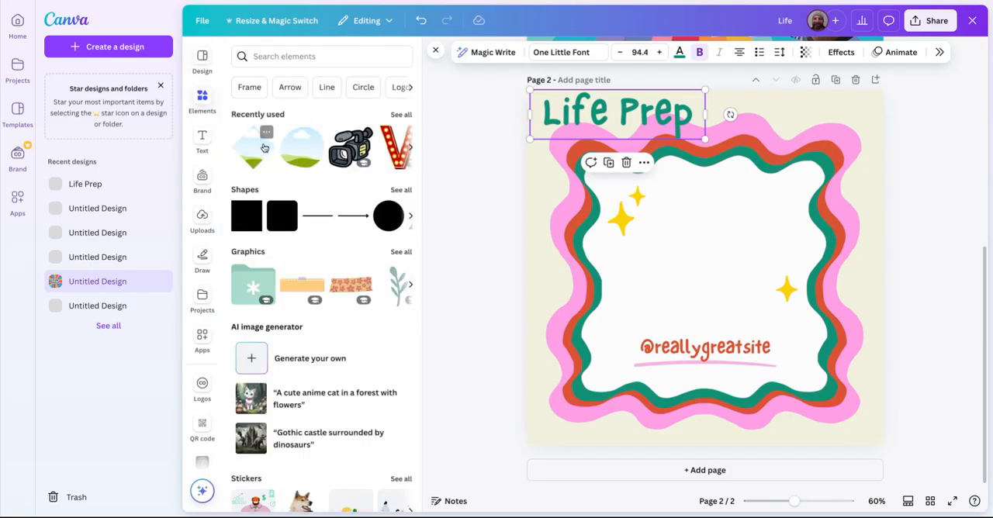
{"action": "left_click_drag", "start_coordinate": [341, 154], "coordinate": [785, 346]}
{"action": "left_click_drag", "start_coordinate": [694, 255], "coordinate": [768, 329]}
{"action": "left_click", "coordinate": [203, 218]}
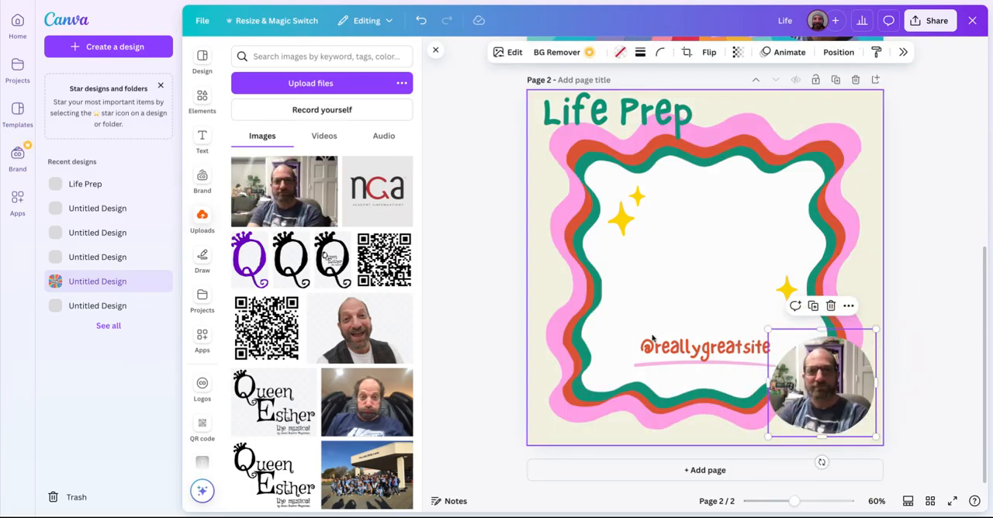
{"action": "left_click", "coordinate": [702, 348]}
{"action": "left_click", "coordinate": [702, 347]}
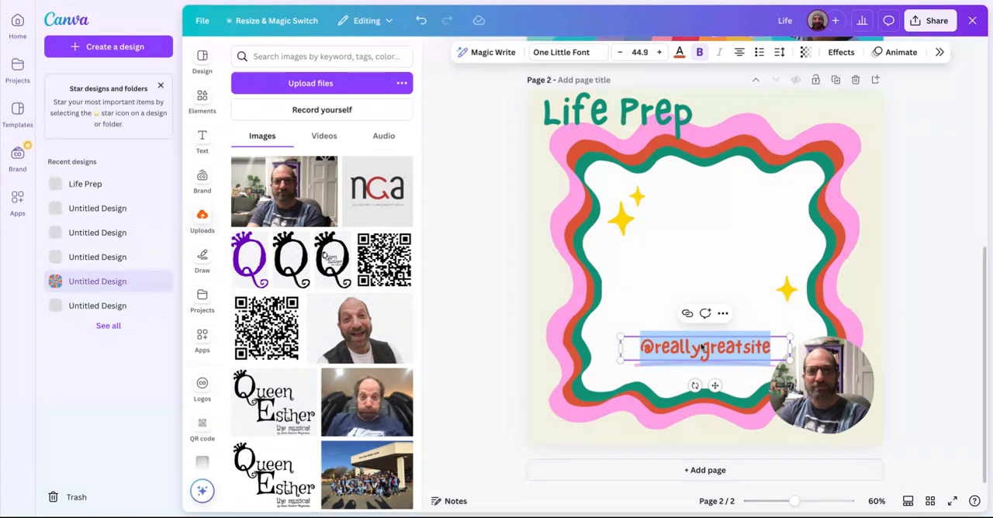
{"action": "type", "text": "Mr."}
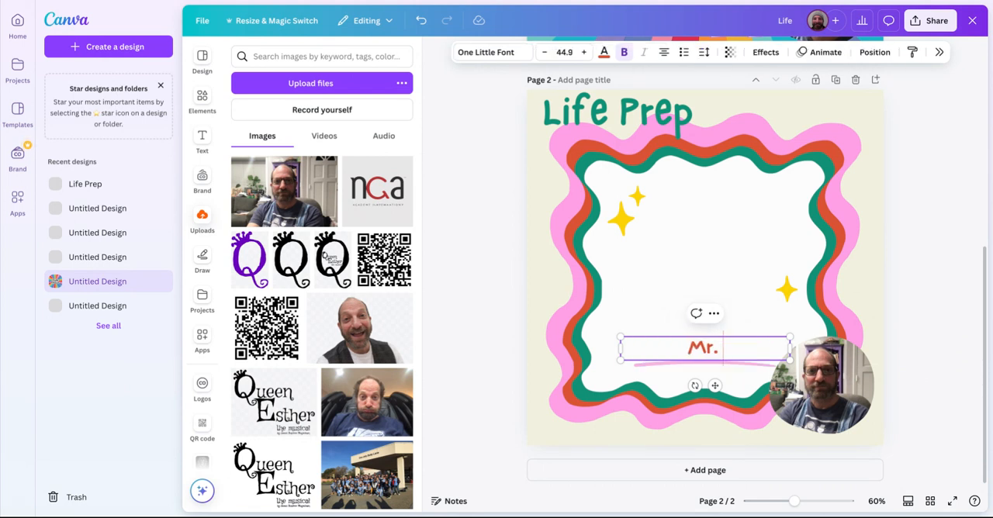
{"action": "type", "text": " M"}
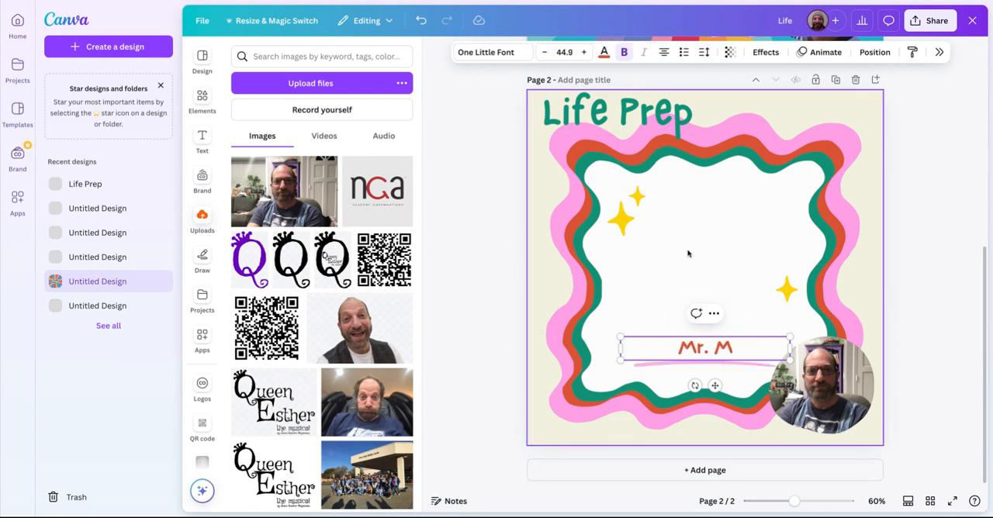
{"action": "left_click", "coordinate": [499, 157]}
{"action": "left_click", "coordinate": [716, 346]}
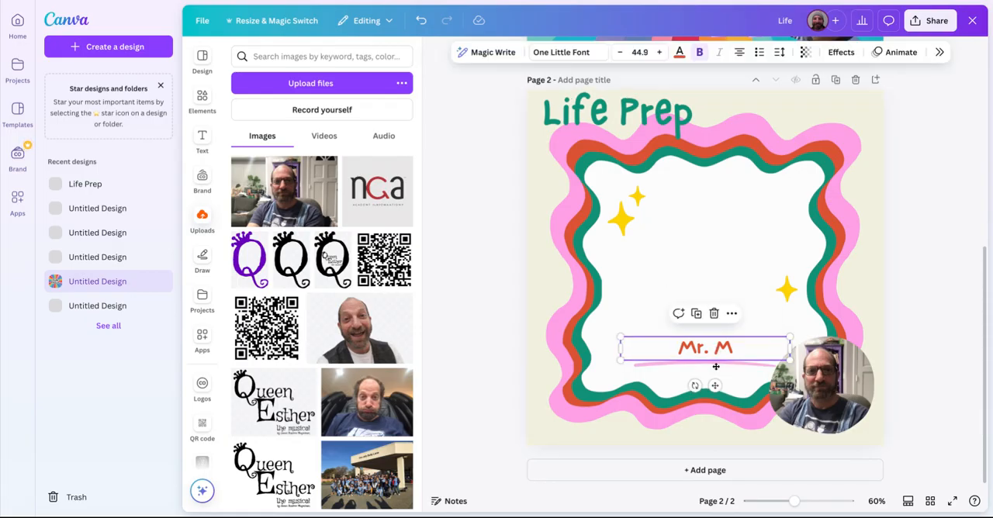
{"action": "left_click_drag", "start_coordinate": [715, 367], "coordinate": [740, 396]}
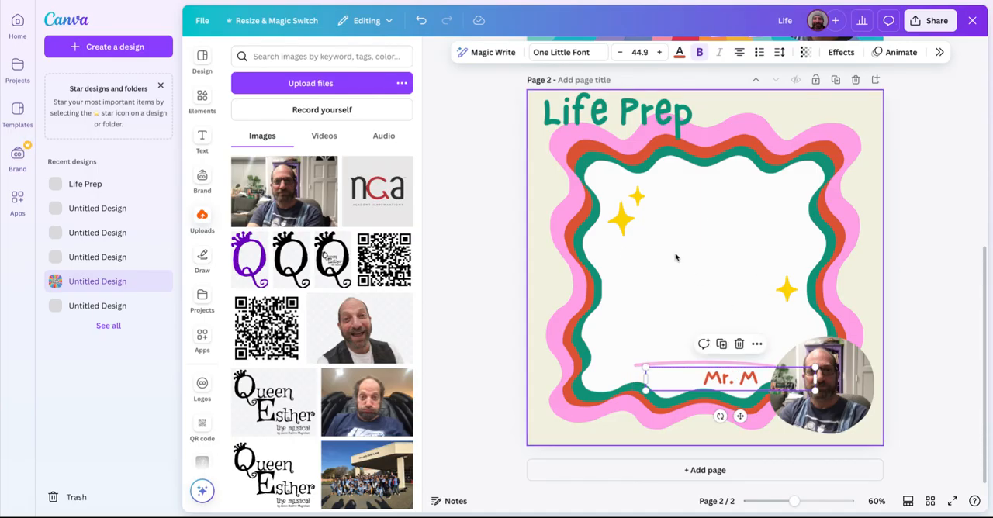
Add a body text box to page 2 and move it into the upper part of the white area.
{"action": "left_click", "coordinate": [204, 138]}
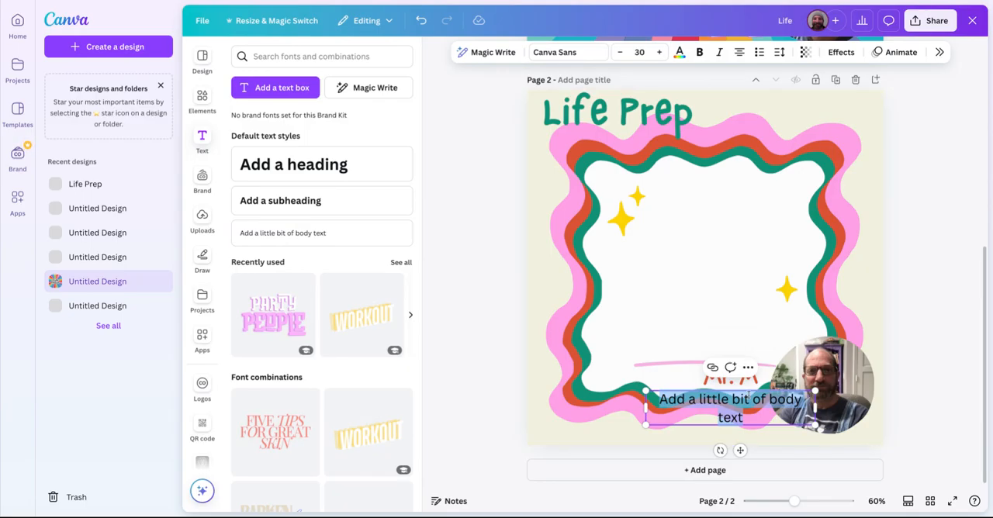
{"action": "left_click_drag", "start_coordinate": [709, 401], "coordinate": [710, 212]}
{"action": "double_click", "coordinate": [735, 221]}
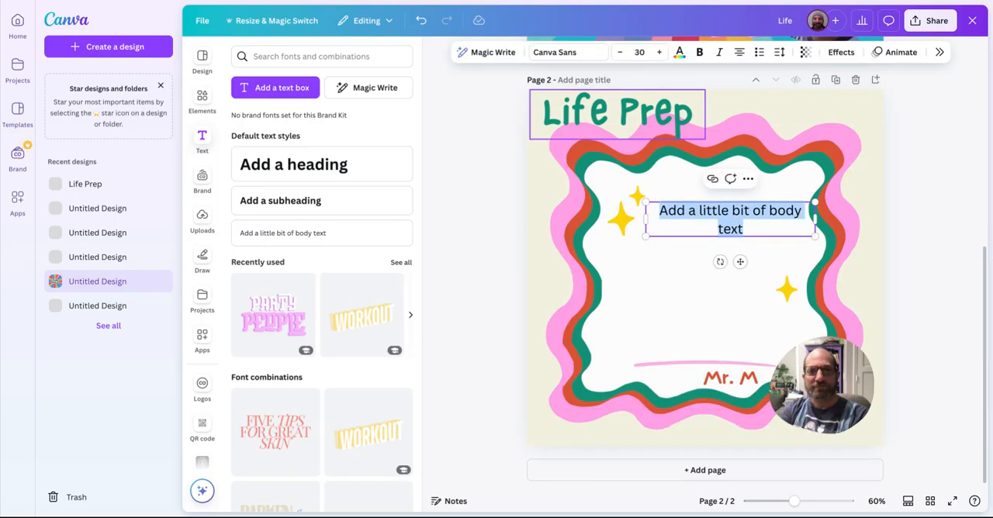
Open the Life design from the recent projects in the full editor, leaving the background image's crop mode.
{"action": "left_click", "coordinate": [202, 59]}
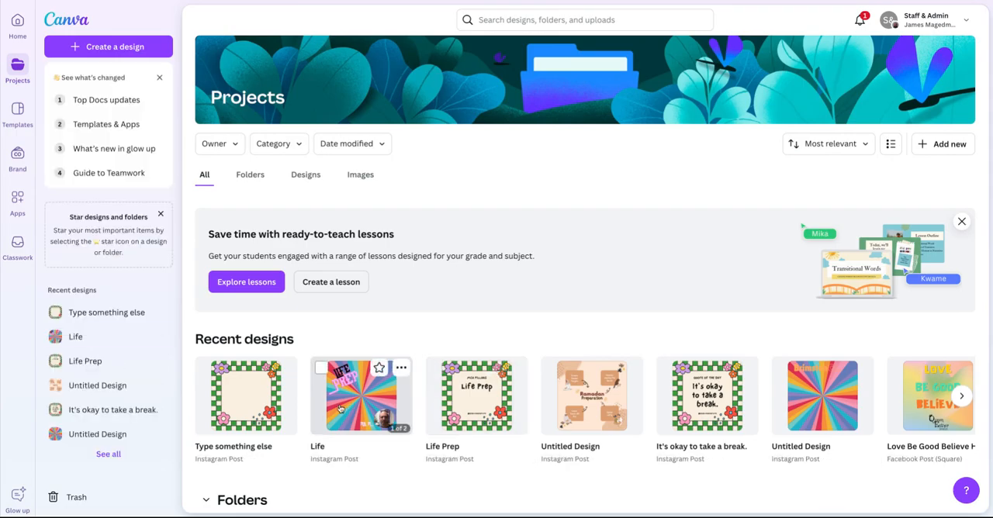
{"action": "left_click", "coordinate": [341, 409]}
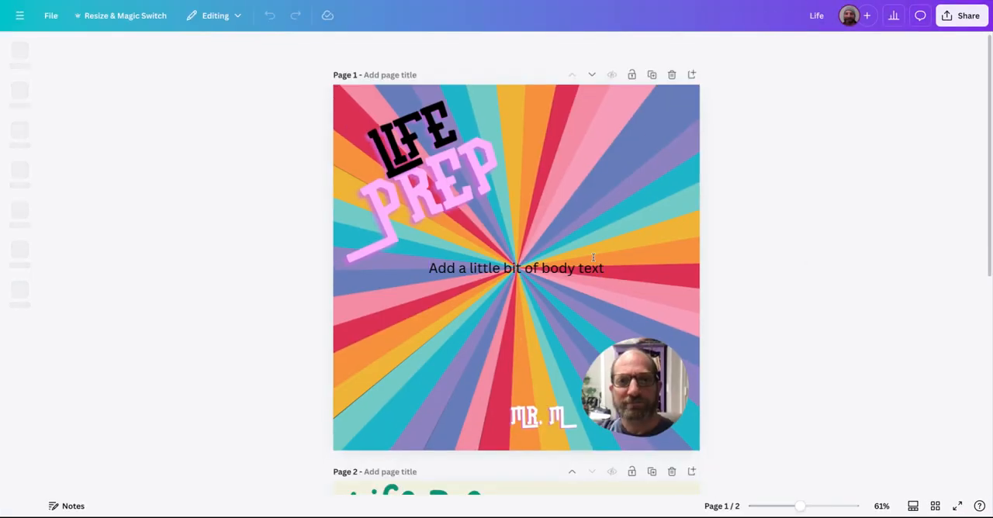
{"action": "double_click", "coordinate": [579, 262]}
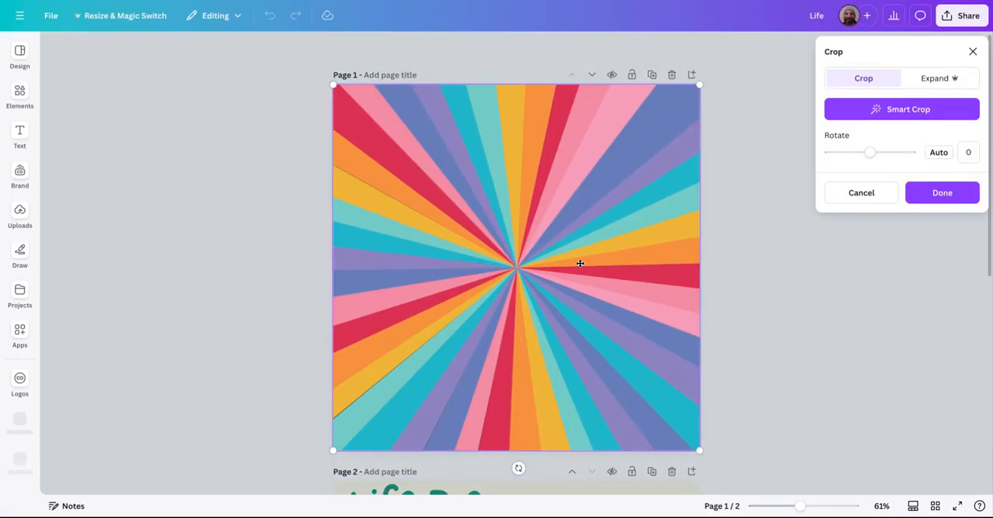
{"action": "left_click", "coordinate": [972, 51]}
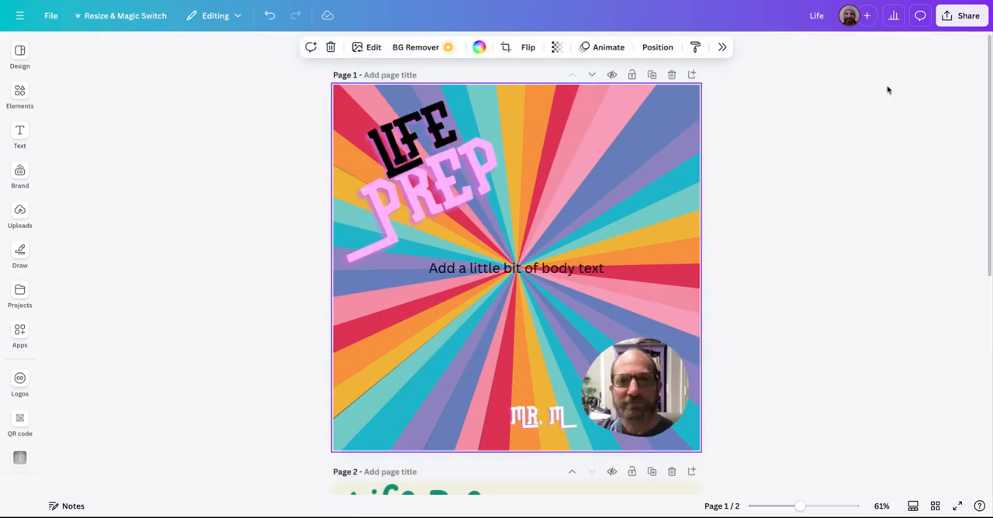
Try white as the colour of page 1's body text and undo the change.
{"action": "double_click", "coordinate": [512, 268]}
{"action": "left_click", "coordinate": [432, 49]}
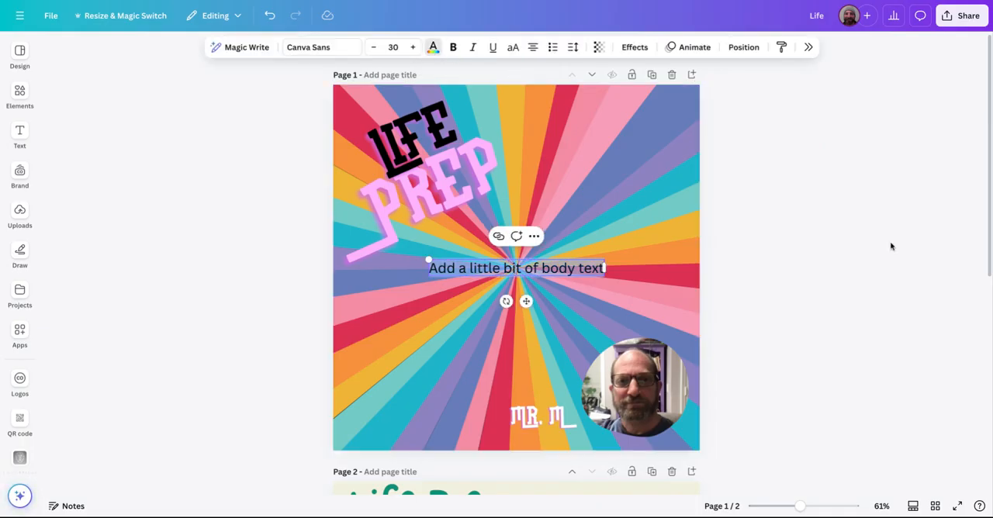
{"action": "left_click", "coordinate": [795, 285]}
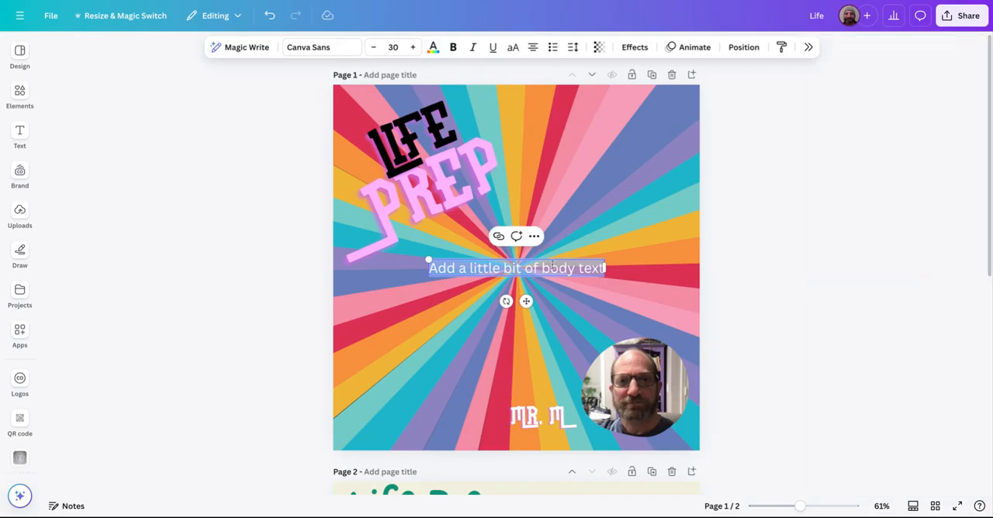
{"action": "key", "text": "ctrl+z"}
{"action": "key", "text": "Escape"}
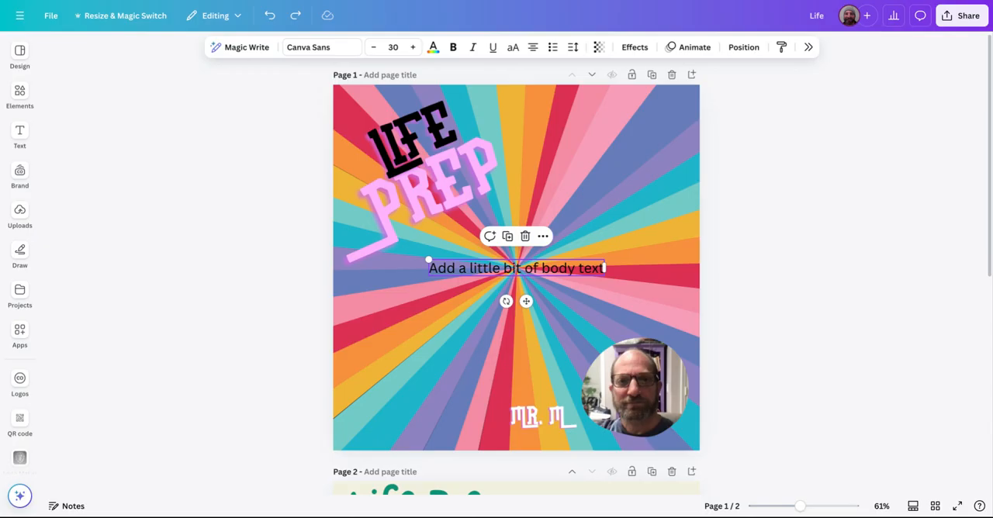
Paste the lorem ipsum paragraph onto page 1 and shorten it so it ends with "called placeholder (or filler)".
{"action": "key", "text": "ctrl+v"}
{"action": "key", "text": "ctrl+c"}
{"action": "key", "text": "ctrl+z"}
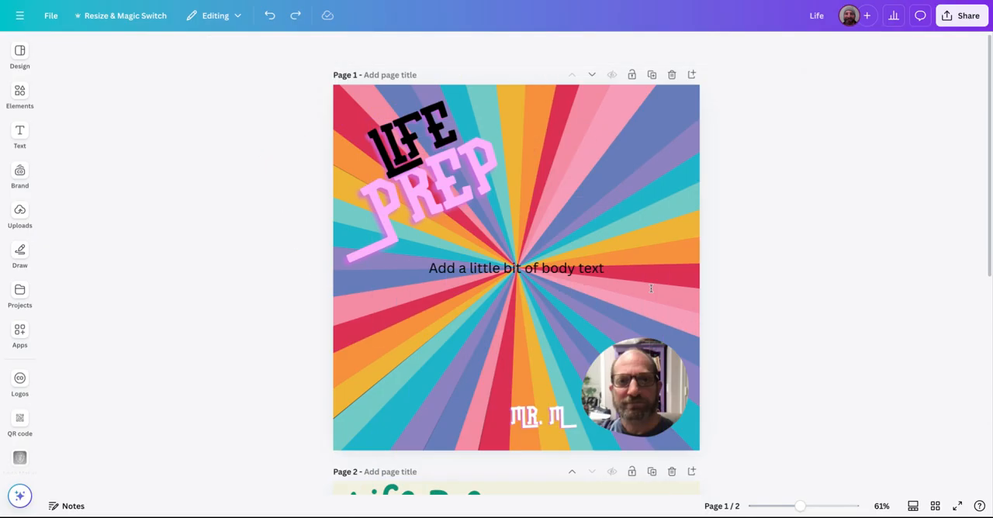
{"action": "key", "text": "ctrl+v"}
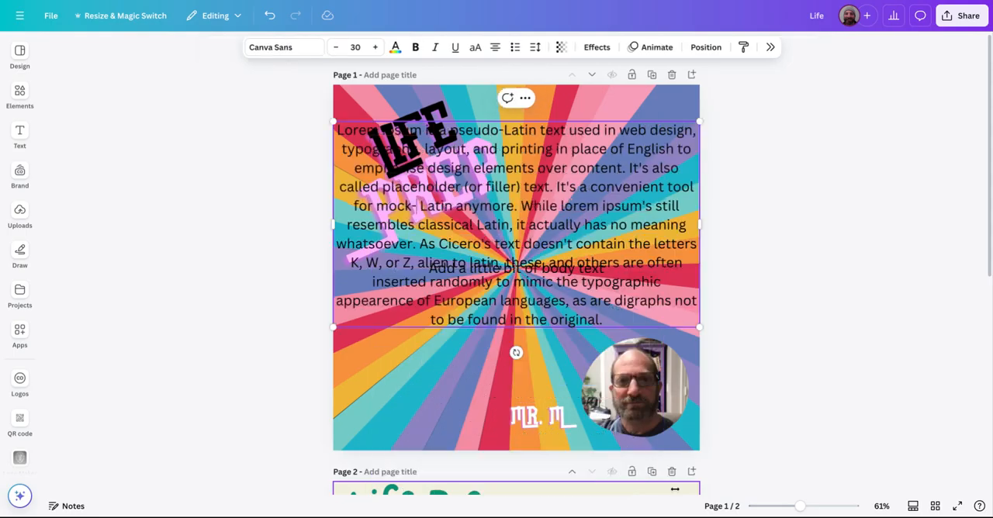
{"action": "key", "text": "BackSpace"}
{"action": "key", "text": "BackSpace"}
{"action": "key", "text": "BackSpace"}
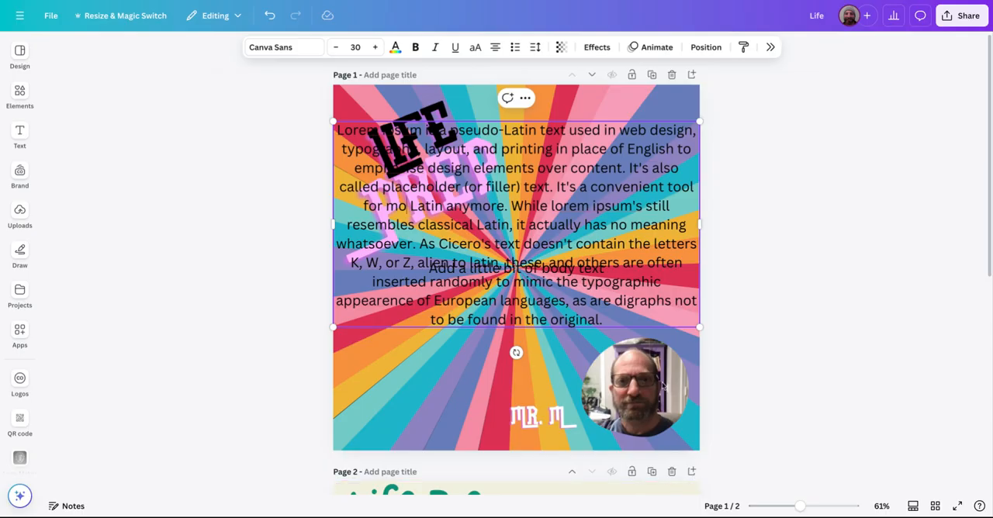
{"action": "key", "text": "ctrl+a"}
{"action": "key", "text": "BackSpace"}
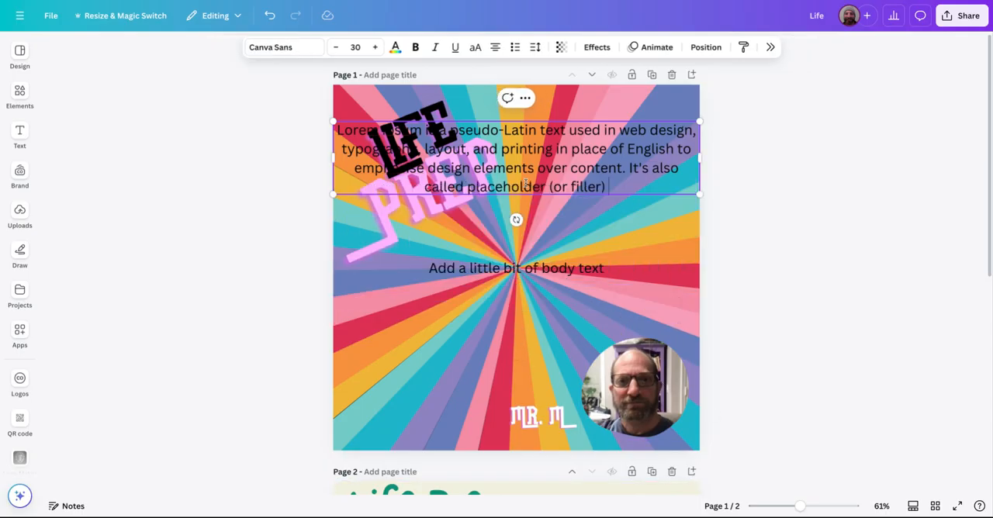
Shrink the pasted paragraph and delete the "Add a little bit of body text" placeholder from page 1.
{"action": "left_click_drag", "start_coordinate": [335, 119], "coordinate": [581, 158]}
{"action": "left_click", "coordinate": [478, 265]}
{"action": "key", "text": "Delete"}
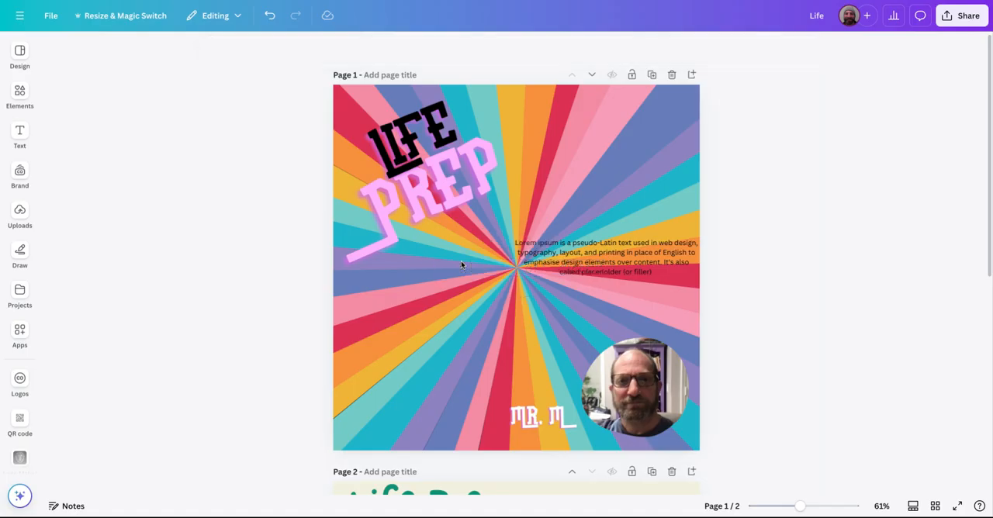
Enlarge the paragraph to font size 23, centre it on page 1 and tilt it upward along the title's slant.
{"action": "left_click", "coordinate": [539, 243]}
{"action": "left_click_drag", "start_coordinate": [513, 239], "coordinate": [418, 219]}
{"action": "left_click_drag", "start_coordinate": [603, 244], "coordinate": [560, 284]}
{"action": "left_click_drag", "start_coordinate": [516, 339], "coordinate": [567, 369]}
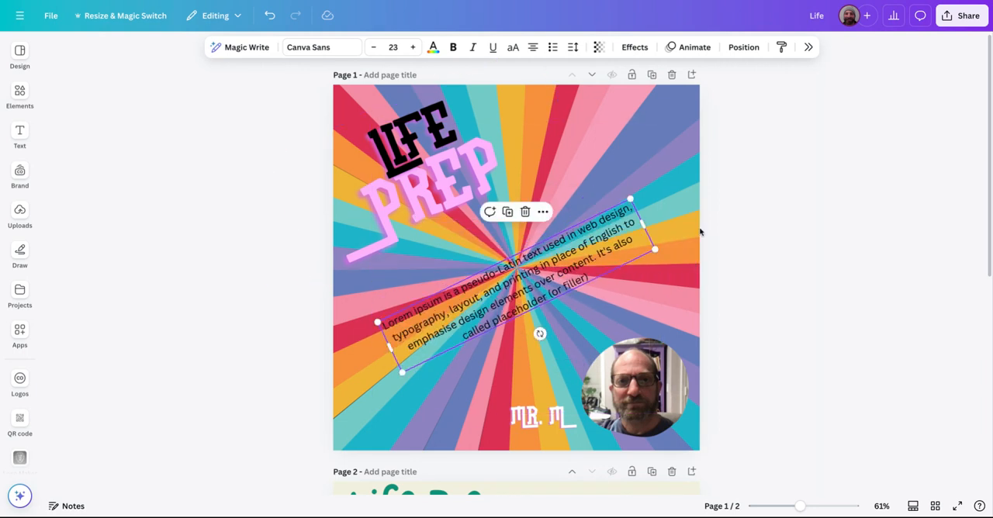
{"action": "left_click", "coordinate": [716, 223]}
Add a cloud shape from the basic shapes to page 1 and colour it white.
{"action": "left_click", "coordinate": [20, 95]}
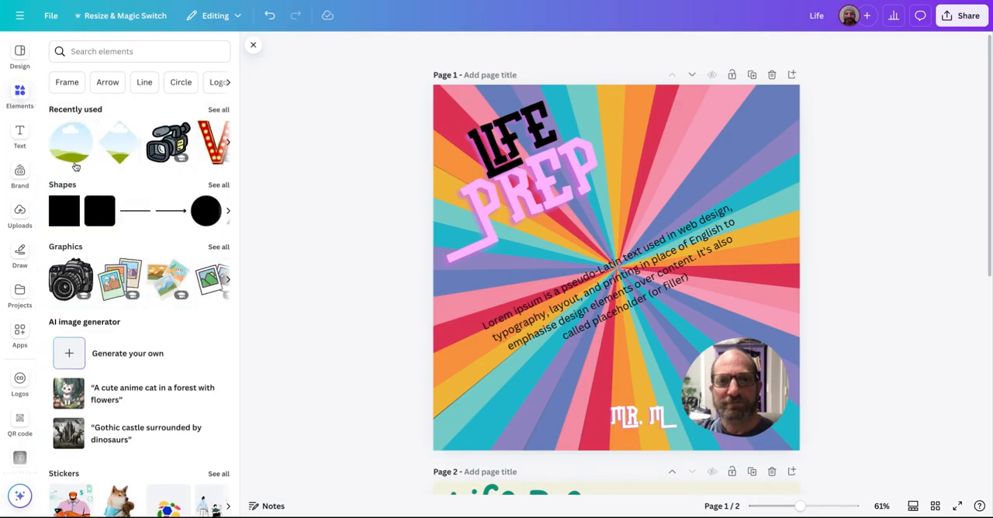
{"action": "left_click", "coordinate": [219, 185]}
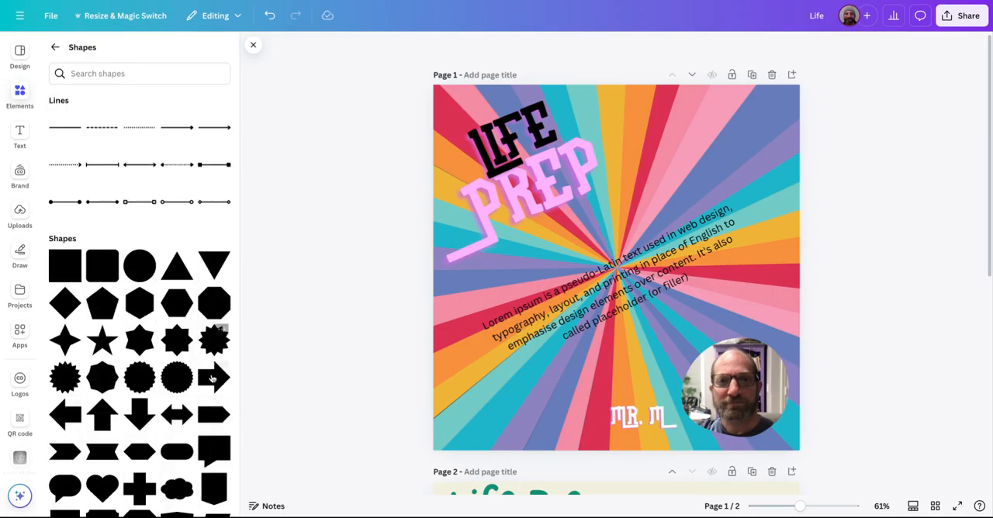
{"action": "scroll", "coordinate": [217, 365], "scroll_direction": "down", "scroll_amount": 2}
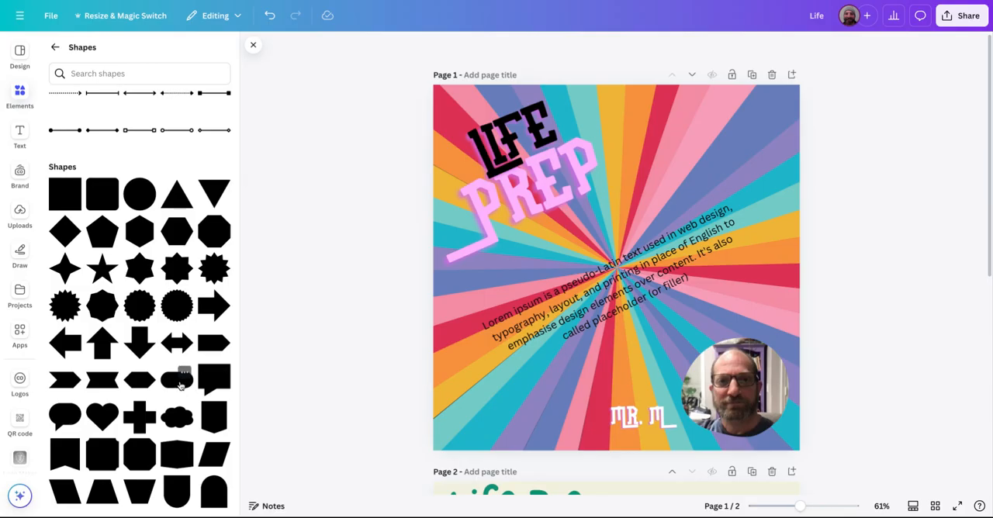
{"action": "left_click", "coordinate": [179, 418]}
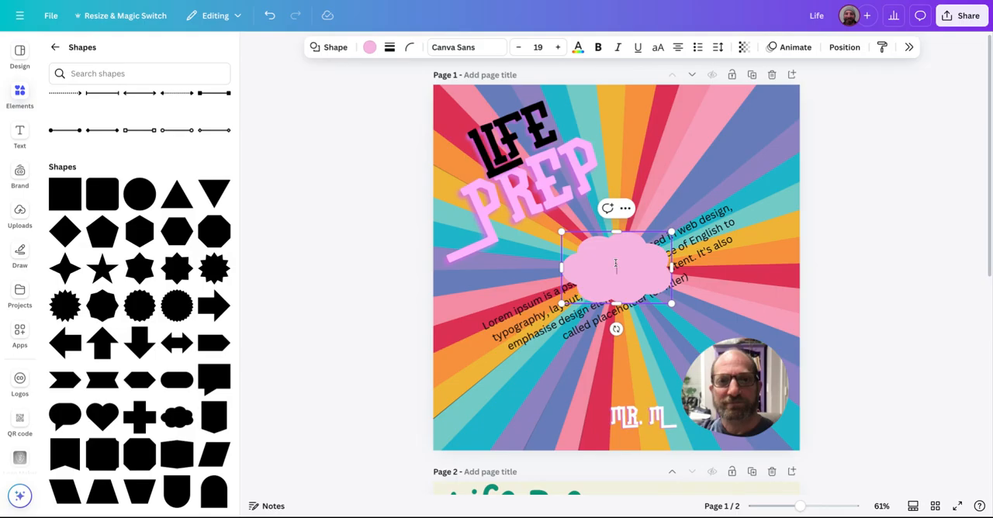
{"action": "left_click", "coordinate": [368, 47]}
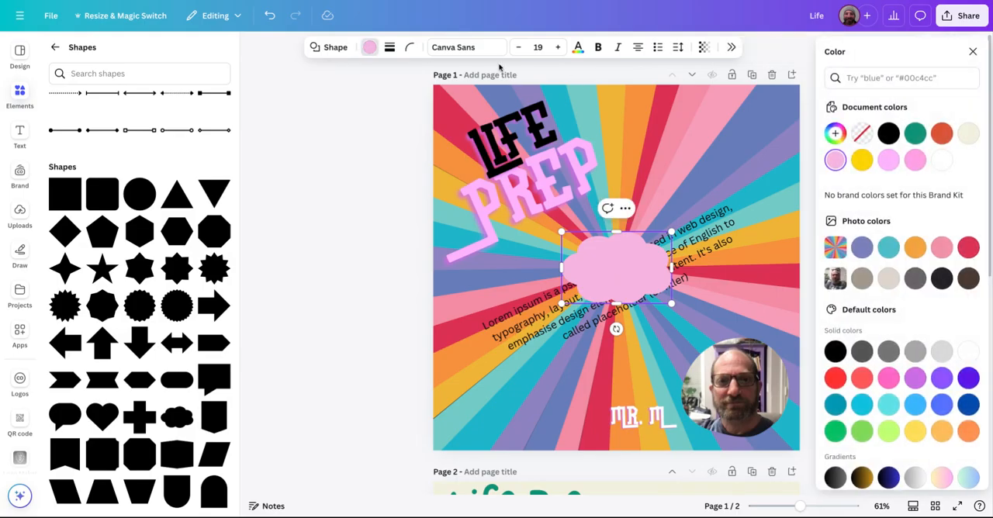
{"action": "left_click", "coordinate": [963, 354]}
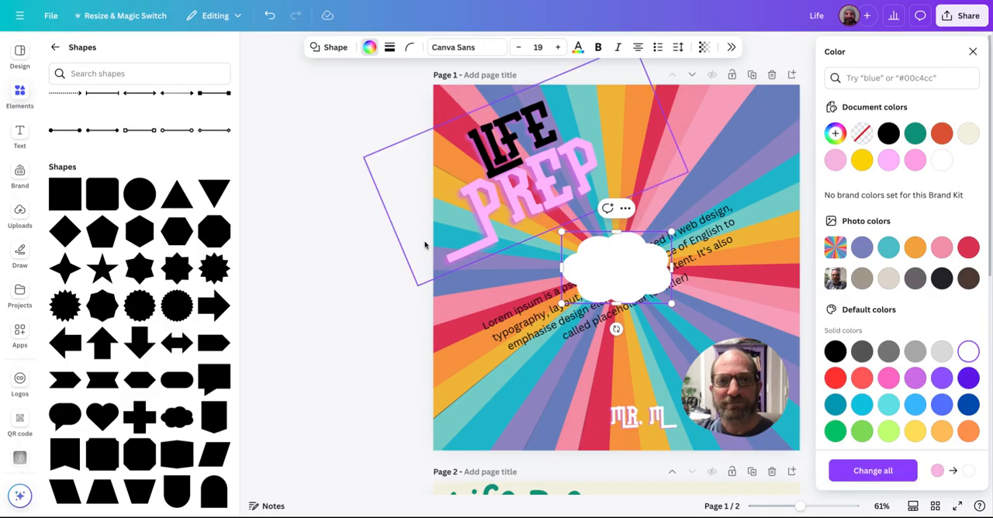
{"action": "left_click", "coordinate": [395, 255]}
Stretch the white cloud into a wide shape, tilt it along the paragraph's slant and position it over the whole text.
{"action": "left_click_drag", "start_coordinate": [672, 305], "coordinate": [896, 276]}
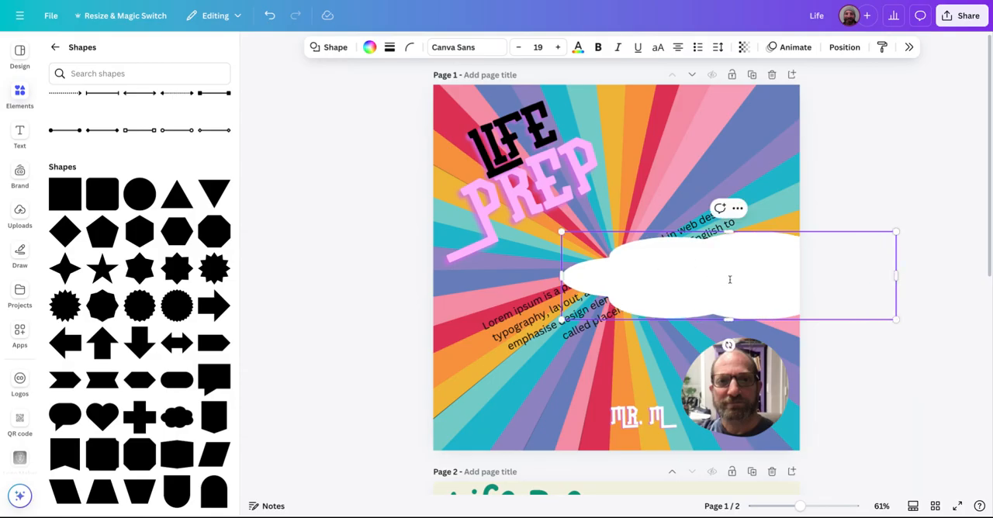
{"action": "left_click_drag", "start_coordinate": [728, 344], "coordinate": [754, 344]}
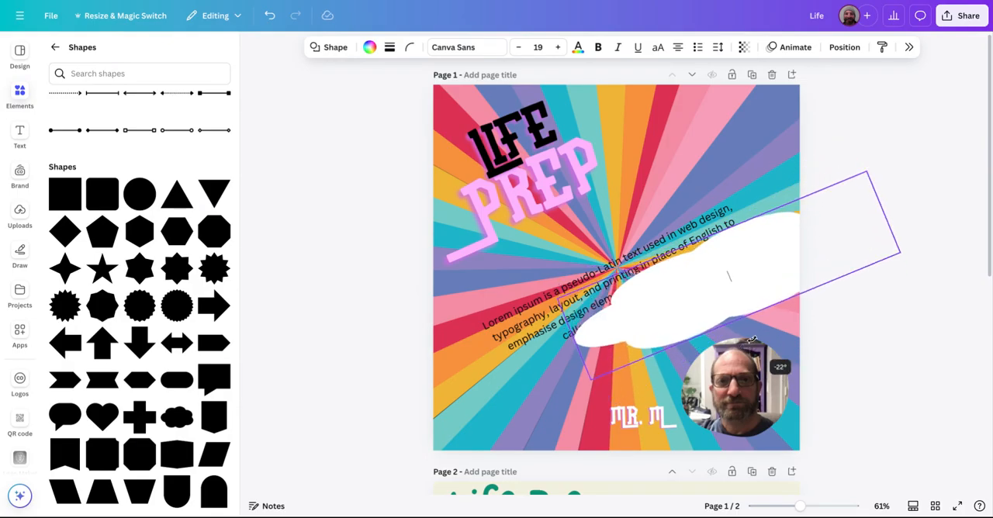
{"action": "left_click_drag", "start_coordinate": [756, 242], "coordinate": [630, 249]}
{"action": "left_click_drag", "start_coordinate": [760, 221], "coordinate": [799, 229]}
{"action": "left_click_drag", "start_coordinate": [647, 343], "coordinate": [650, 341]}
{"action": "left_click", "coordinate": [868, 251]}
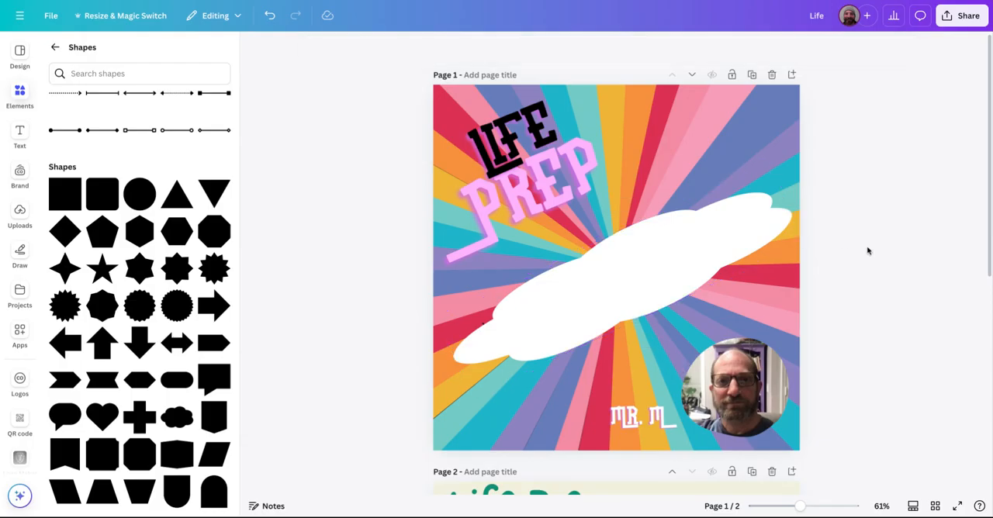
Send the white cloud backward behind the lorem ipsum paragraph and enlarge it slightly towards the page's left edge.
{"action": "left_click", "coordinate": [693, 254]}
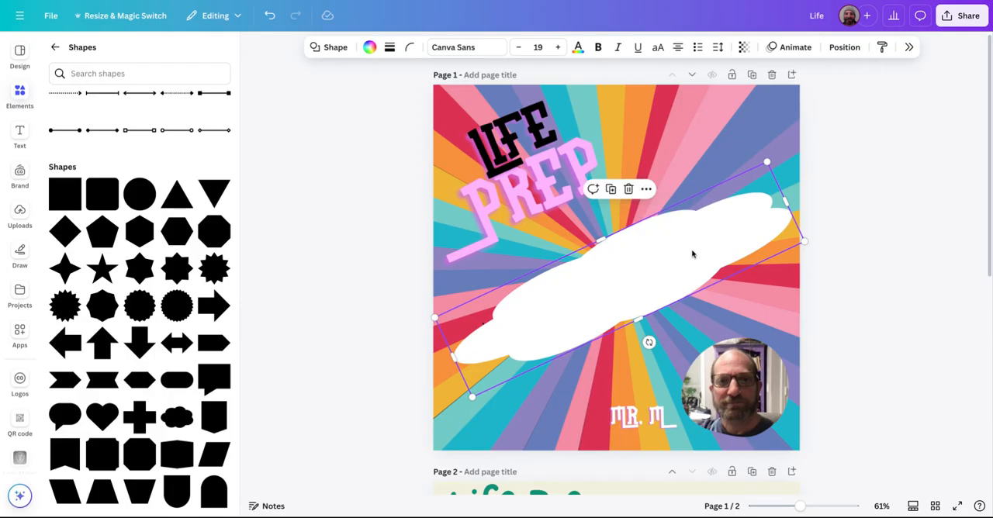
{"action": "right_click", "coordinate": [693, 254]}
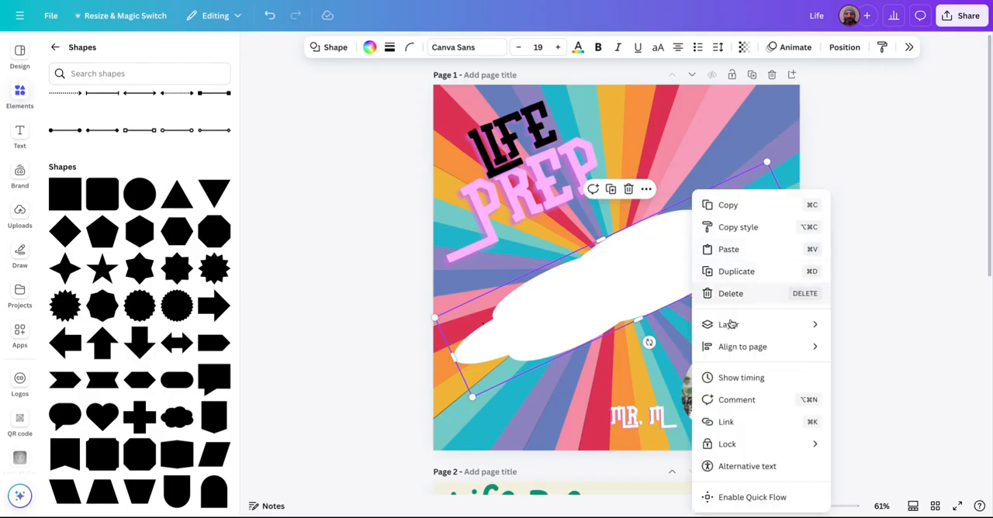
{"action": "mouse_move", "coordinate": [728, 324]}
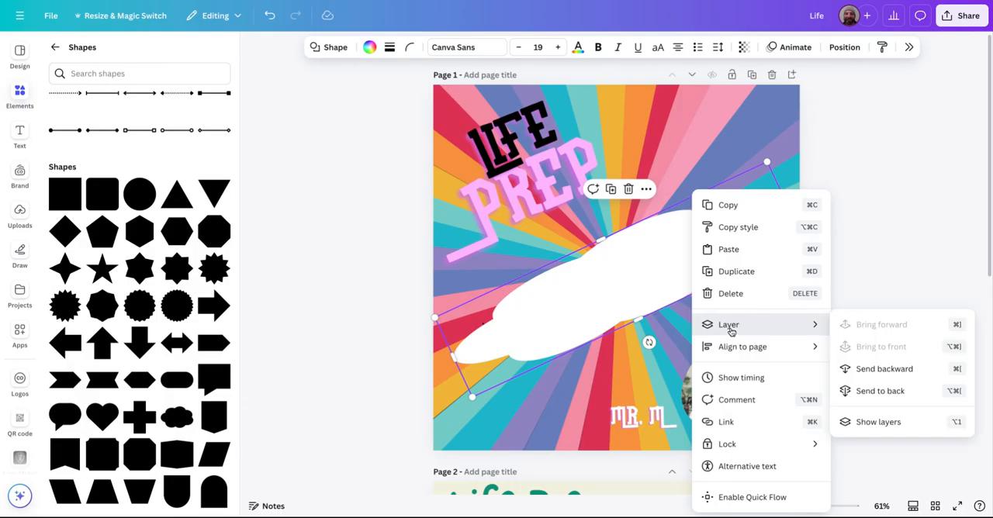
{"action": "left_click", "coordinate": [884, 369]}
{"action": "left_click_drag", "start_coordinate": [433, 319], "coordinate": [418, 322]}
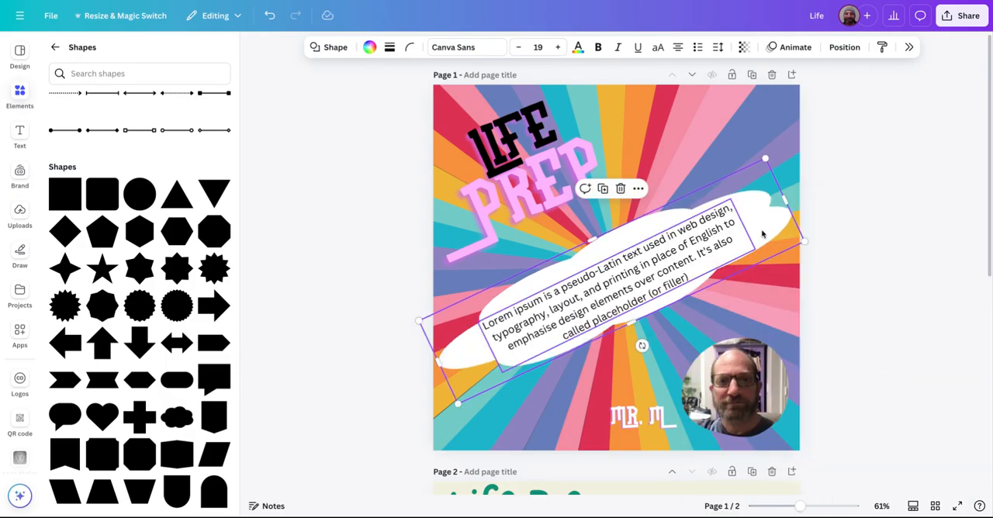
{"action": "left_click", "coordinate": [892, 225]}
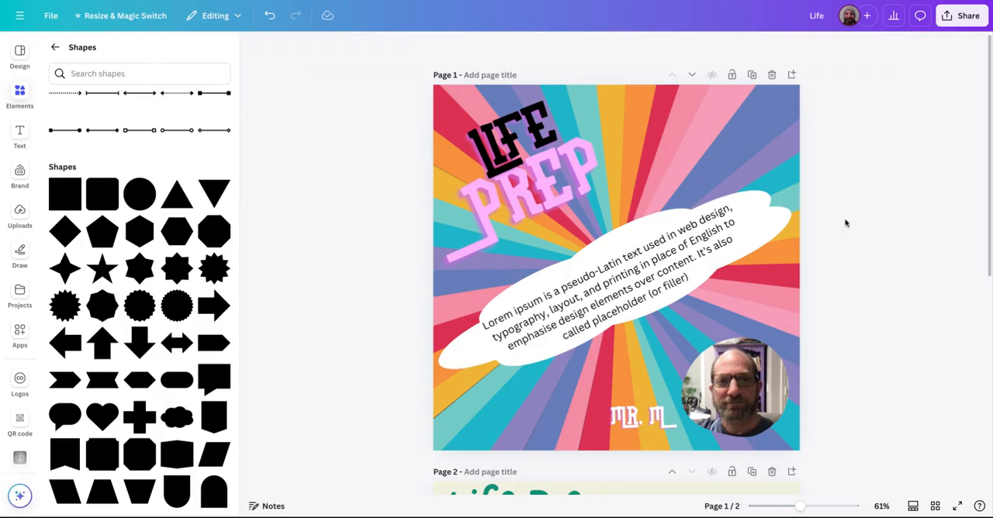
Set the transparency of the white cloud behind the paragraph to 80.
{"action": "left_click", "coordinate": [711, 238]}
{"action": "left_click", "coordinate": [762, 225]}
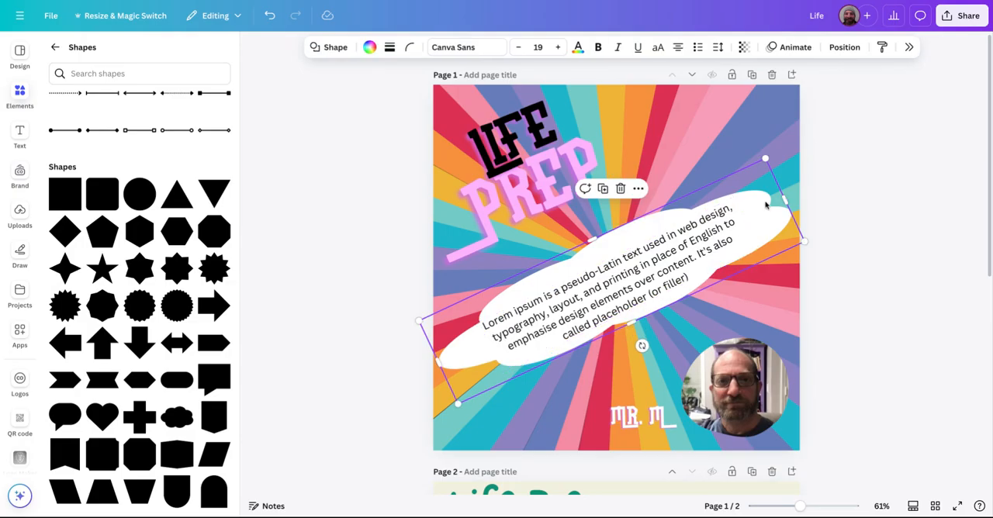
{"action": "left_click", "coordinate": [727, 201]}
{"action": "left_click", "coordinate": [835, 224]}
{"action": "left_click", "coordinate": [805, 225]}
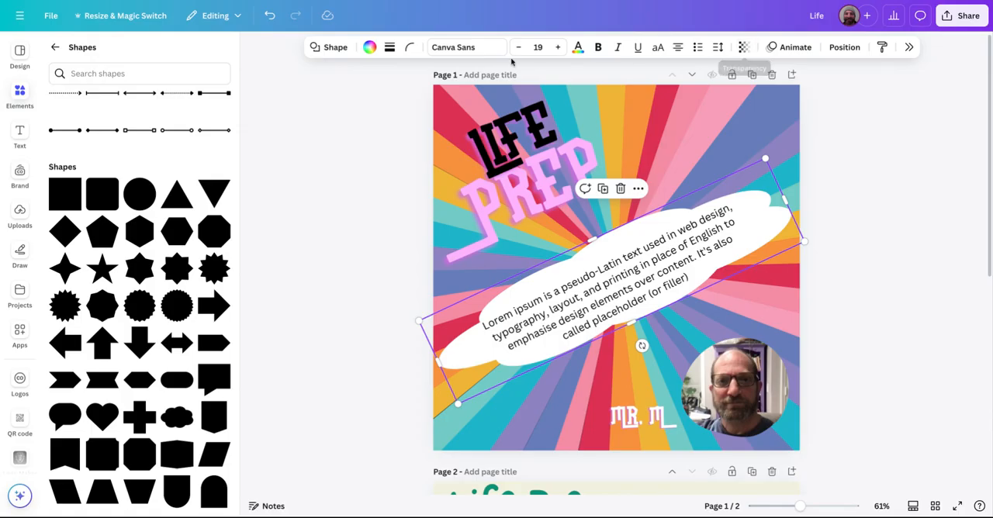
{"action": "left_click", "coordinate": [745, 49]}
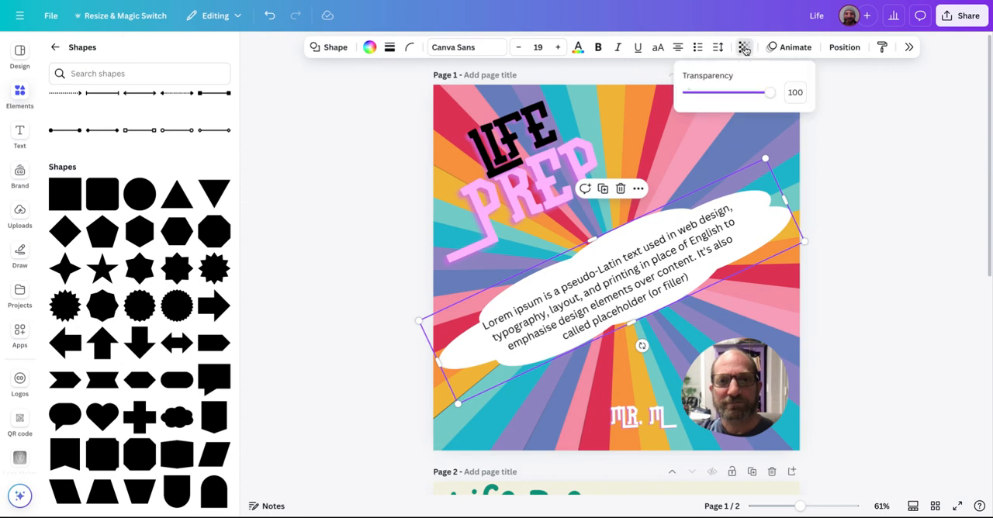
{"action": "left_click", "coordinate": [769, 96]}
{"action": "left_click_drag", "start_coordinate": [746, 97], "coordinate": [755, 99]}
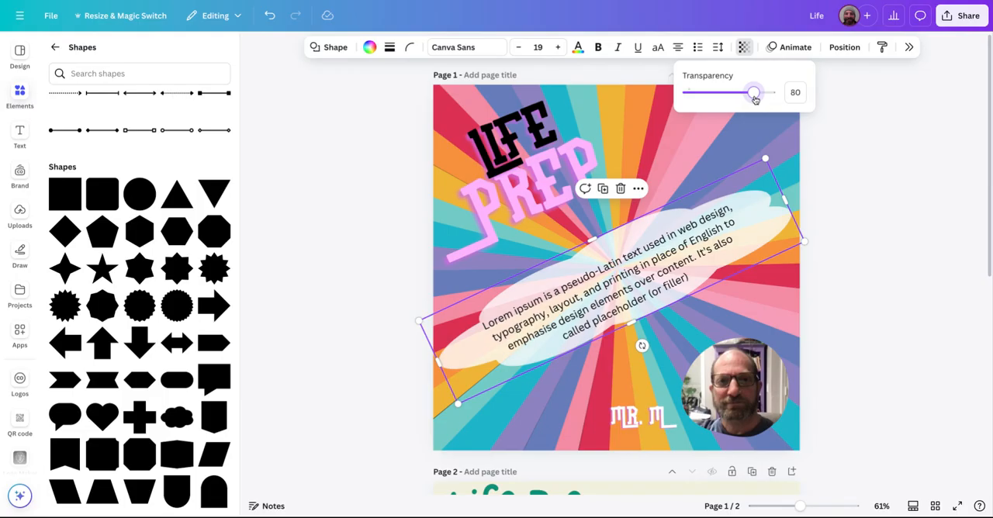
{"action": "left_click", "coordinate": [880, 235]}
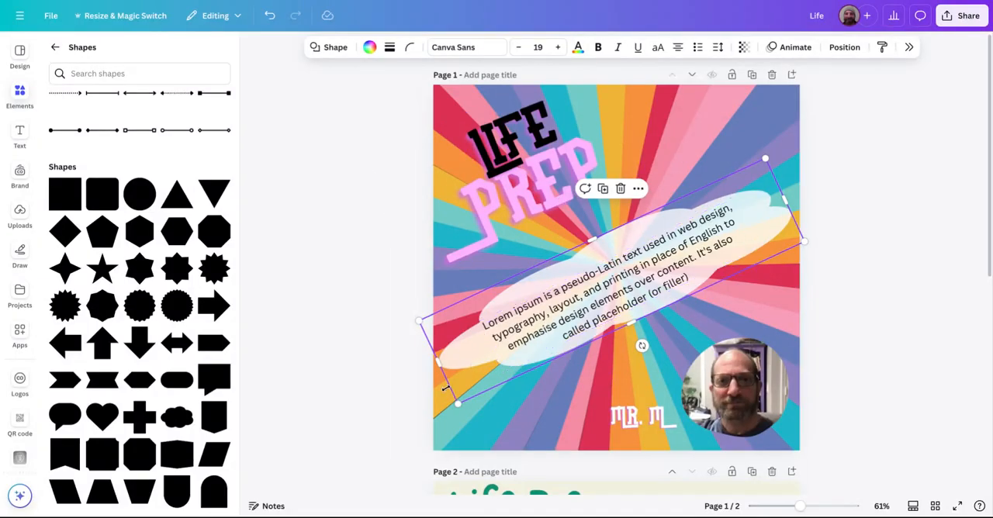
{"action": "left_click", "coordinate": [326, 388]}
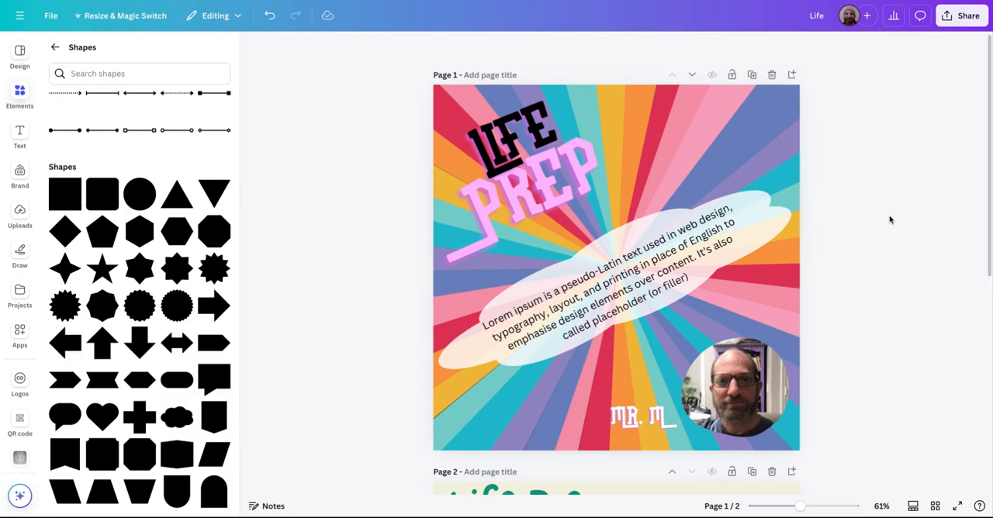
{"action": "left_click", "coordinate": [769, 231]}
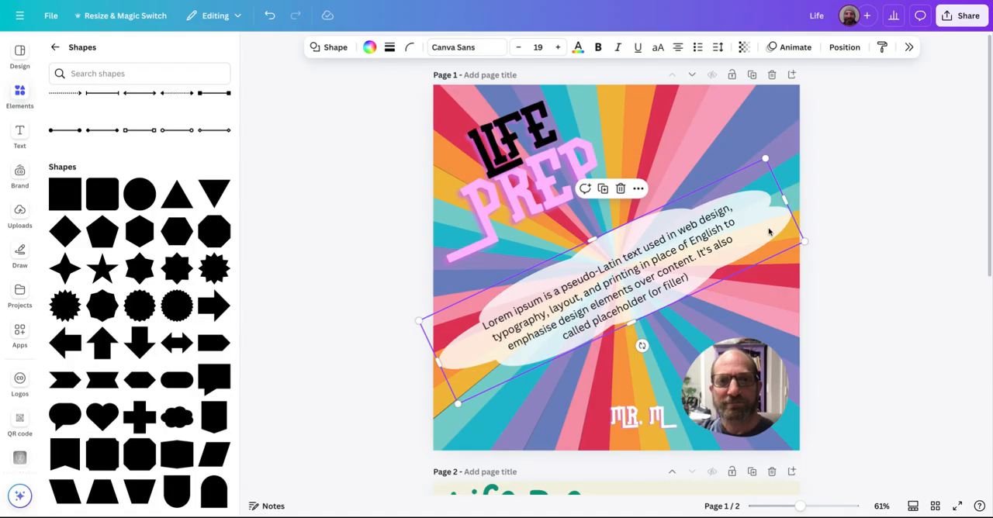
{"action": "left_click", "coordinate": [829, 231]}
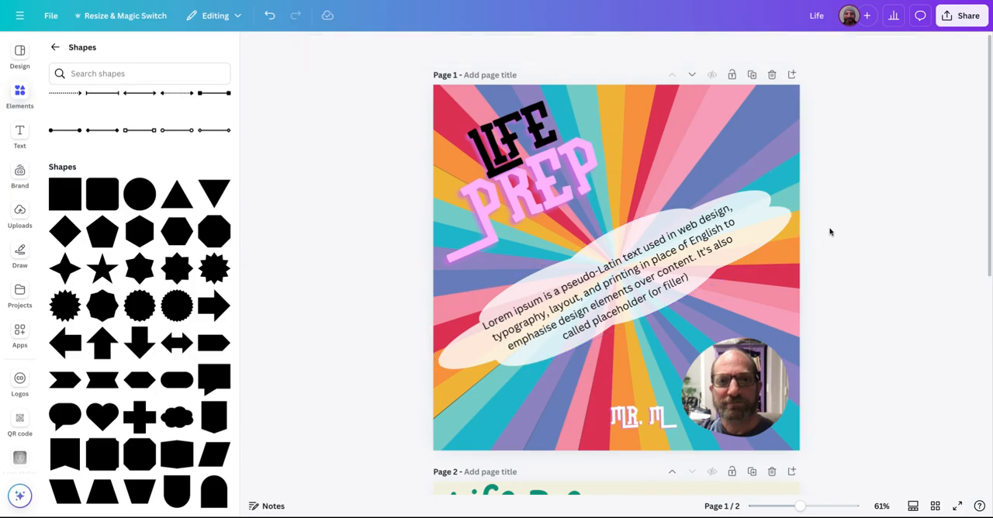